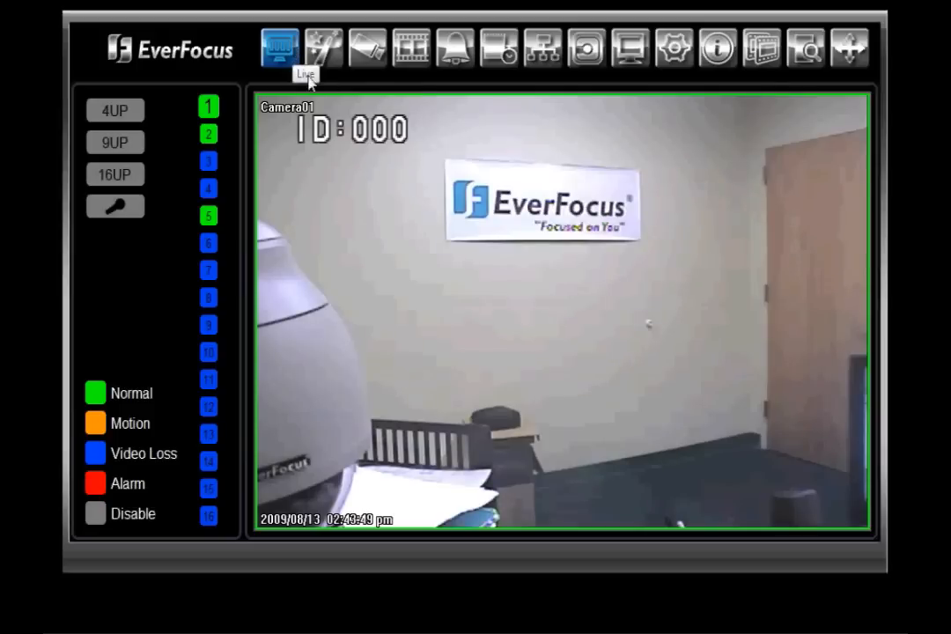
- Go to the Network settings and bring up the Email notification page
{"action": "left_click", "coordinate": [546, 52]}
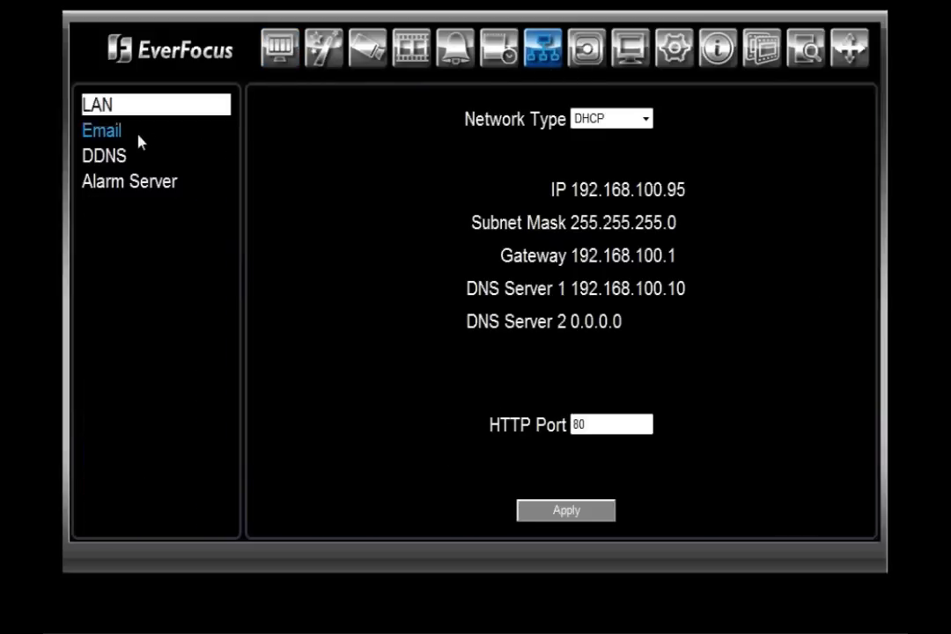
{"action": "left_click", "coordinate": [104, 130]}
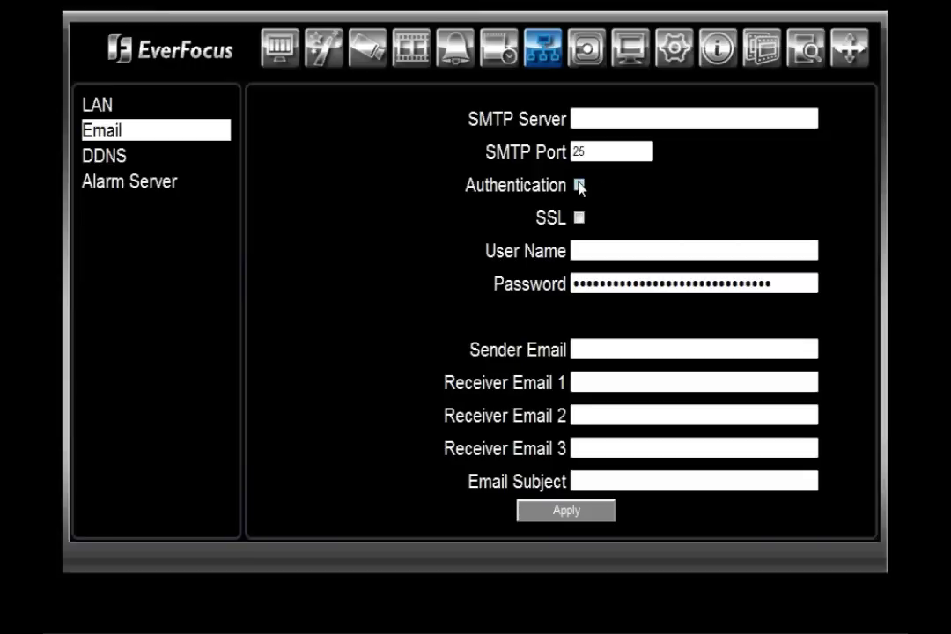
{"action": "left_click", "coordinate": [579, 185]}
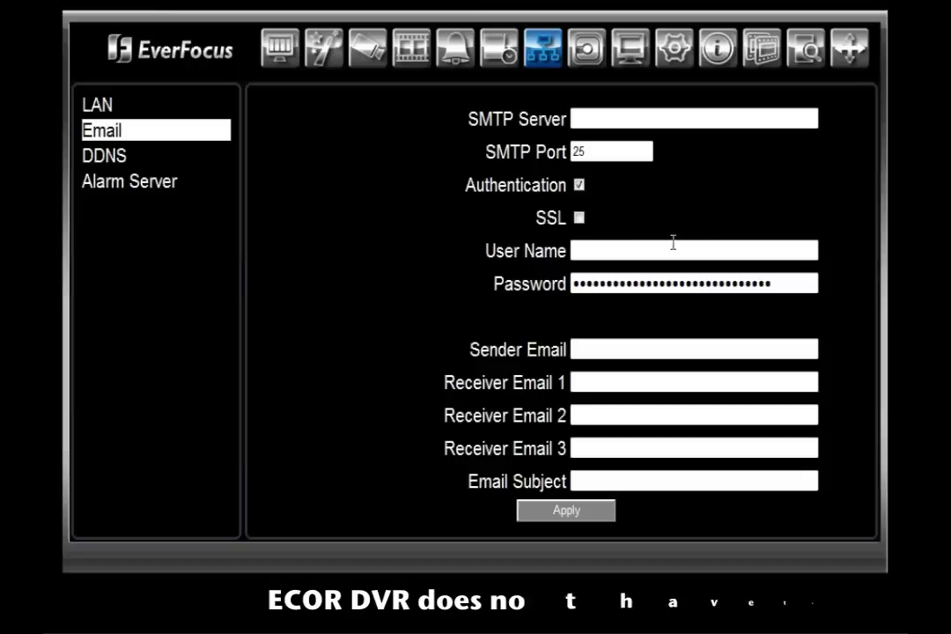
- Toggle the SSL checkbox for the mail connection, leaving it off
{"action": "left_click", "coordinate": [578, 217]}
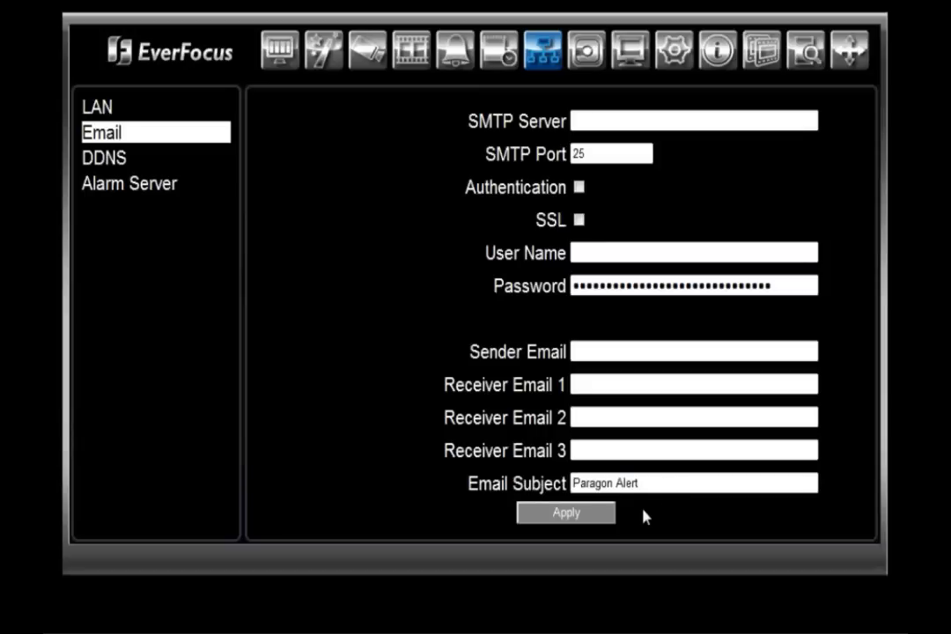
- Apply the email settings and acknowledge the Success confirmation
{"action": "left_click", "coordinate": [604, 515]}
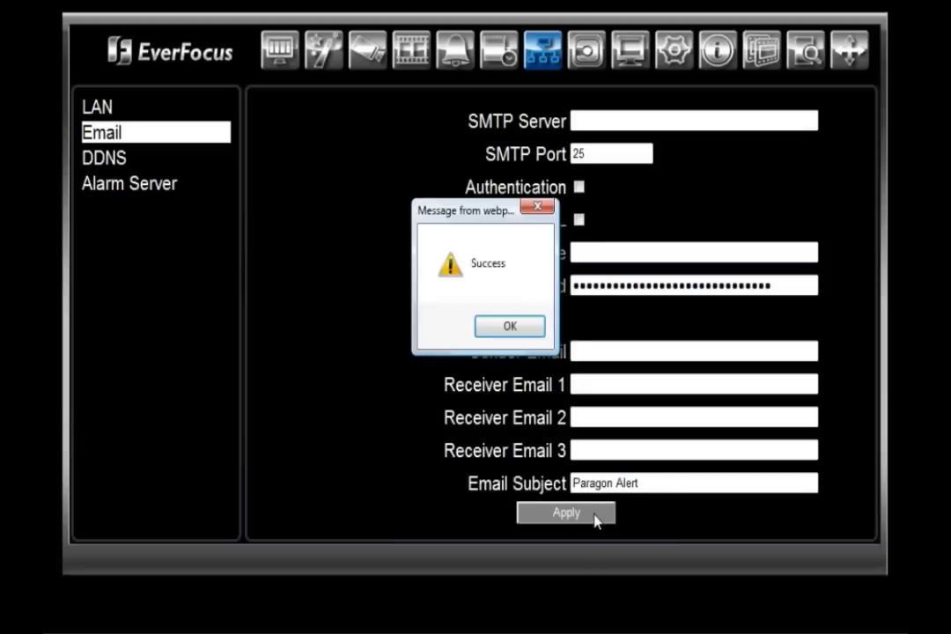
{"action": "left_click", "coordinate": [510, 326]}
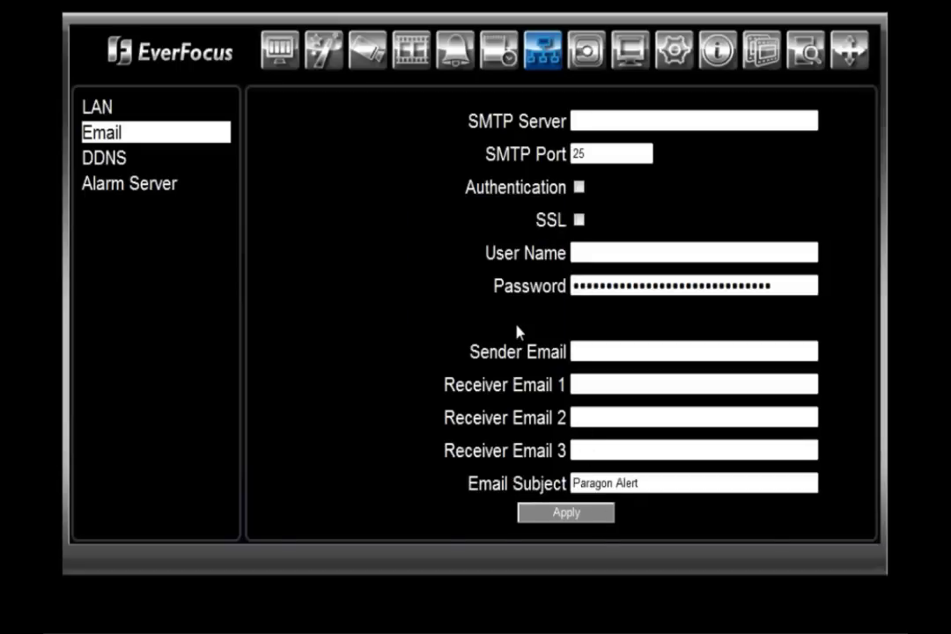